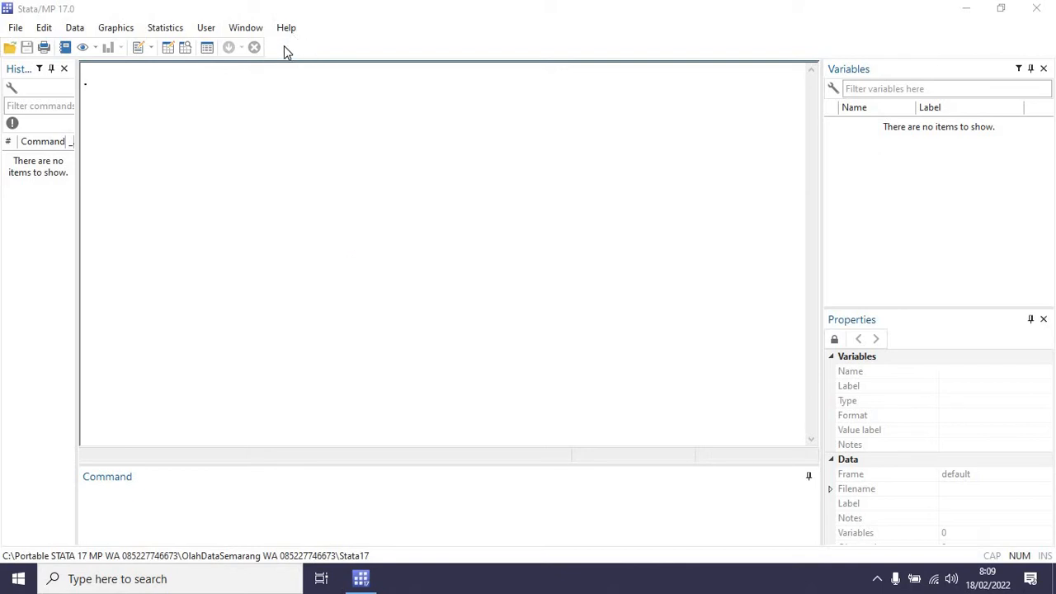
Open the dataset "data uji komparasi dan regresi" from the stata folder on the Desktop.
{"action": "left_click", "coordinate": [15, 28]}
{"action": "left_click", "coordinate": [635, 286]}
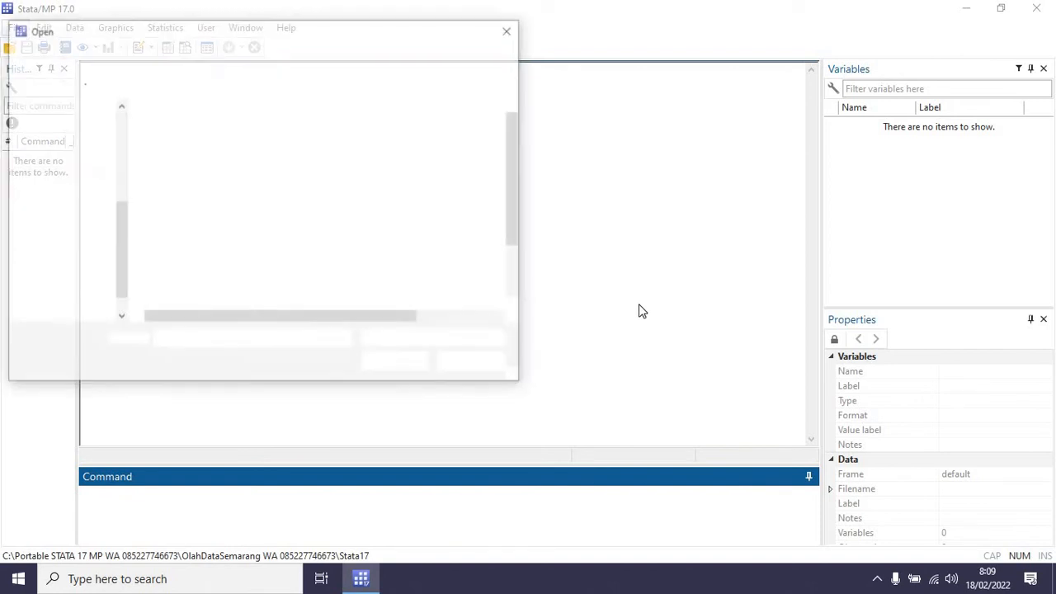
{"action": "scroll", "coordinate": [242, 292], "scroll_direction": "down", "scroll_amount": 2}
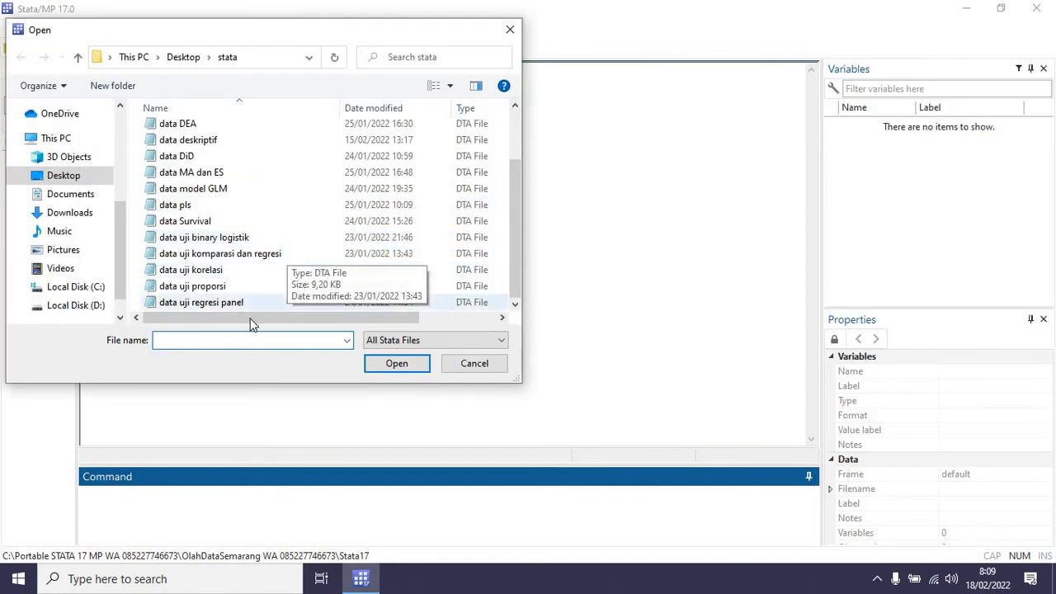
{"action": "scroll", "coordinate": [240, 272], "scroll_direction": "up", "scroll_amount": 1}
{"action": "scroll", "coordinate": [243, 273], "scroll_direction": "up", "scroll_amount": 1}
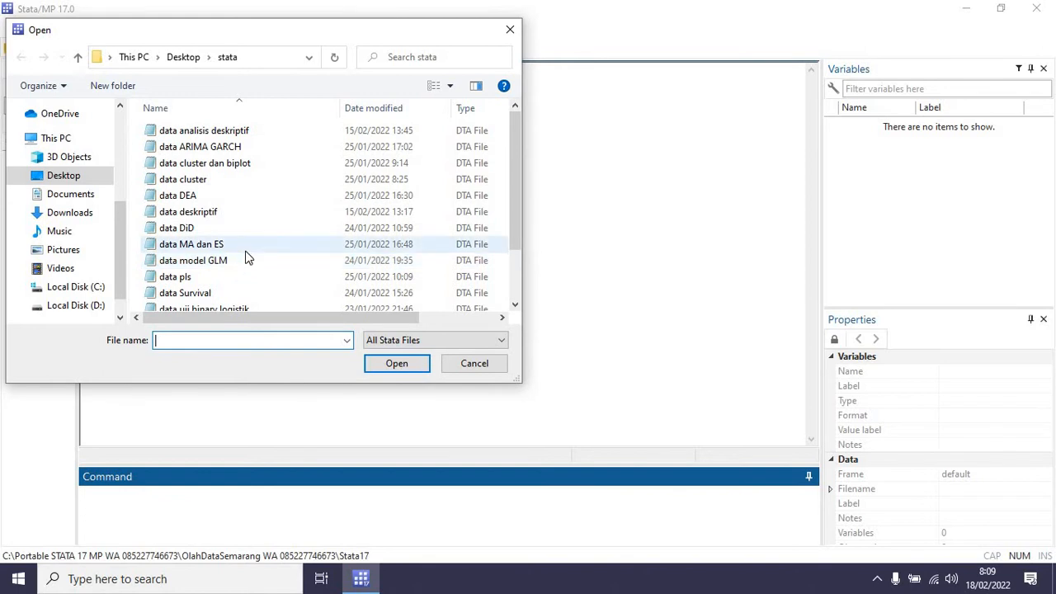
{"action": "scroll", "coordinate": [247, 256], "scroll_direction": "down", "scroll_amount": 1}
{"action": "left_click", "coordinate": [255, 285]}
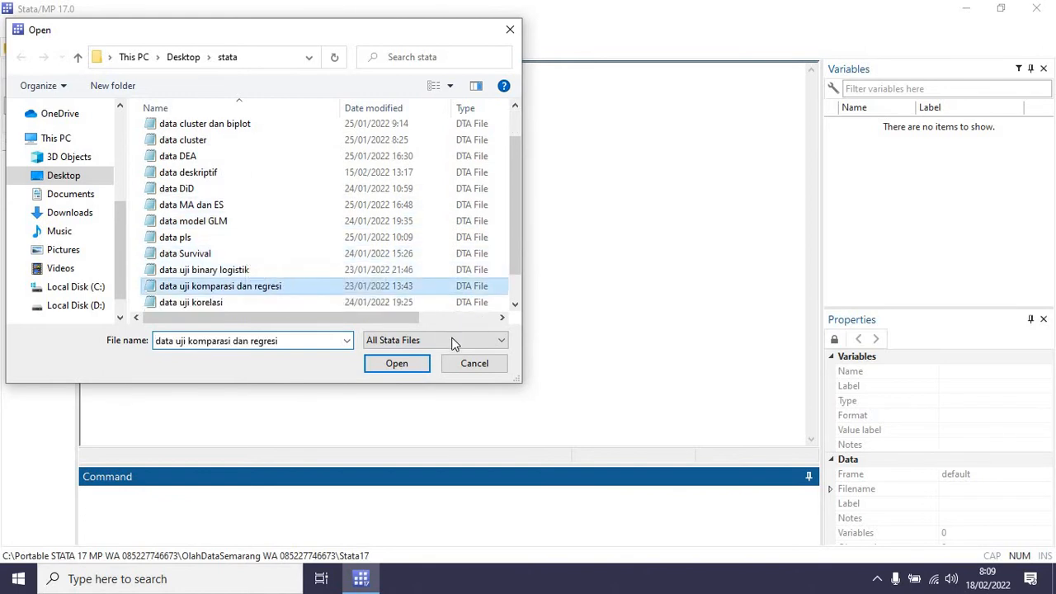
{"action": "left_click", "coordinate": [402, 367]}
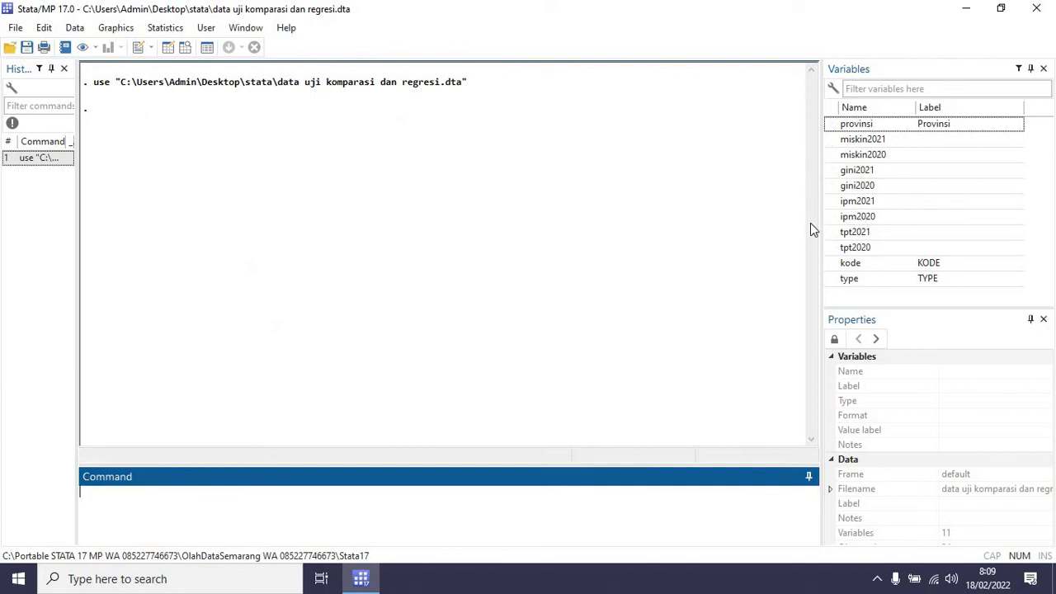
Set up a multivariate normality test with miskin2021 and ipm2021 as the variables.
{"action": "left_click", "coordinate": [165, 27]}
{"action": "mouse_move", "coordinate": [283, 45]}
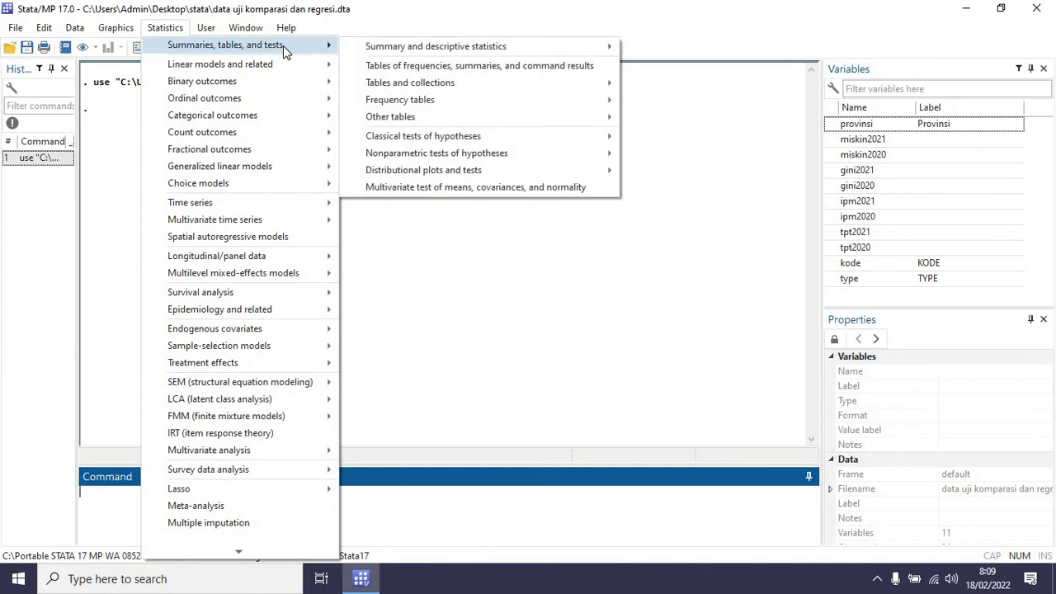
{"action": "left_click", "coordinate": [502, 188]}
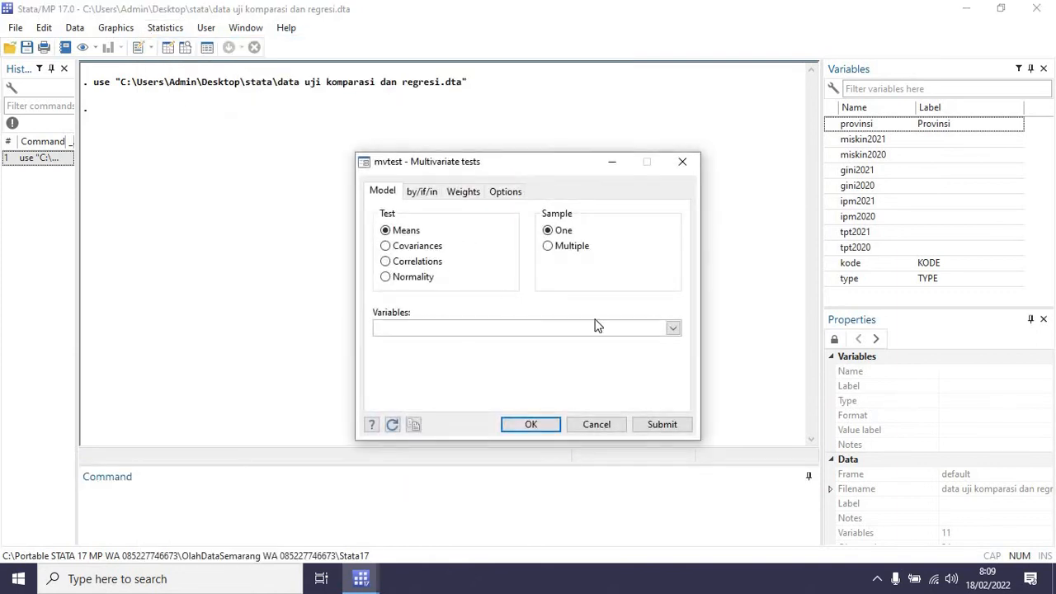
{"action": "left_click", "coordinate": [417, 278]}
{"action": "left_click", "coordinate": [674, 328]}
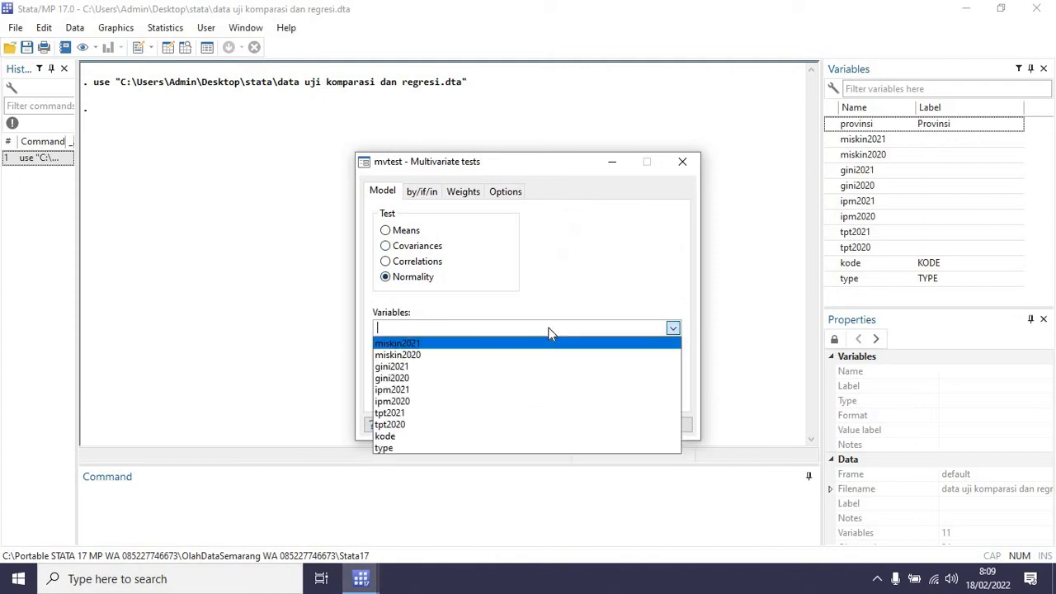
{"action": "left_click", "coordinate": [407, 343]}
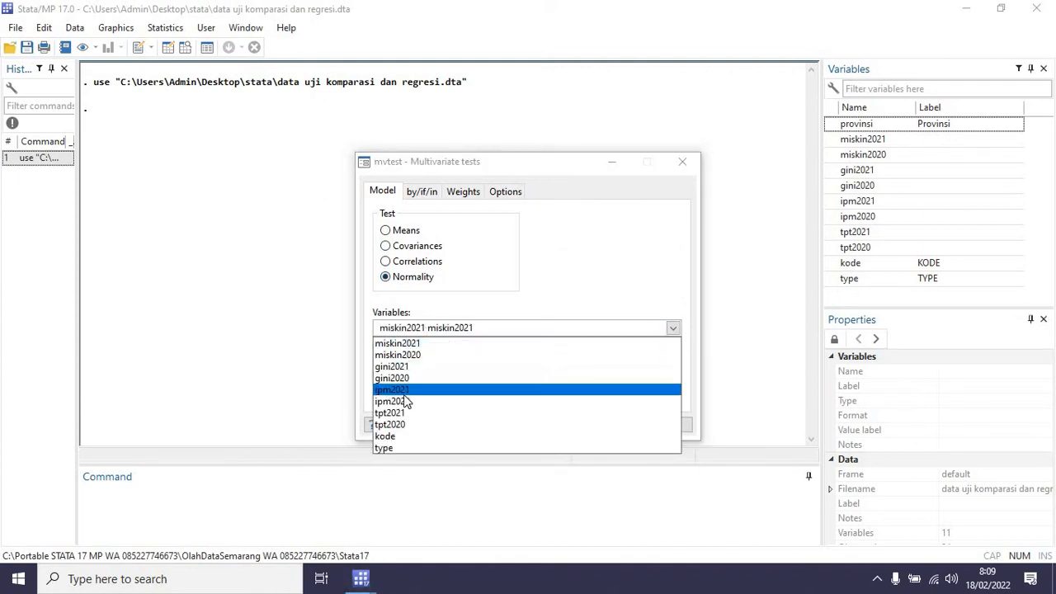
{"action": "left_click", "coordinate": [403, 391]}
{"action": "left_click", "coordinate": [474, 327]}
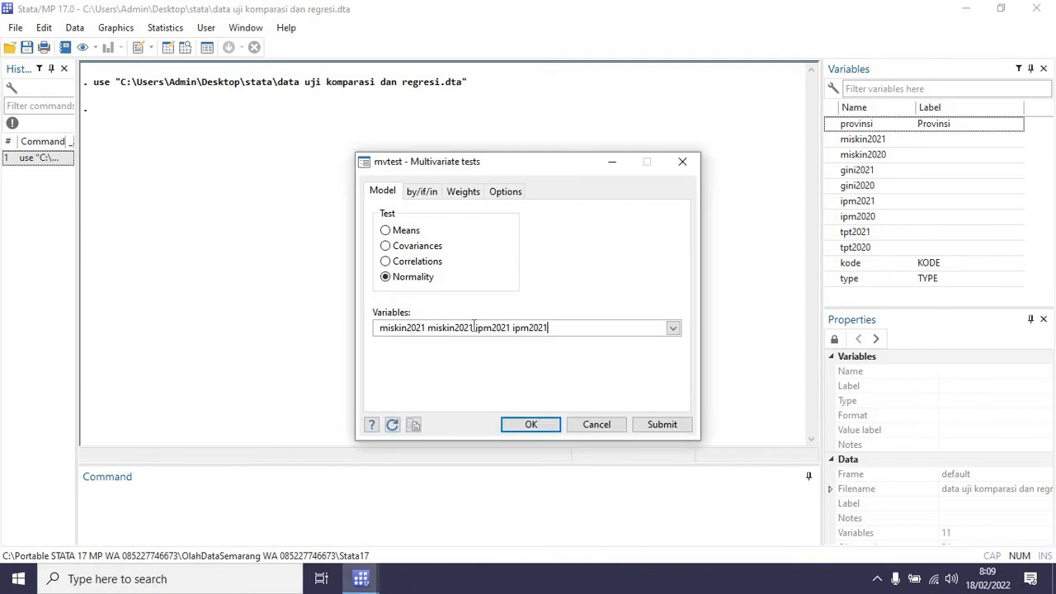
Remove the duplicate miskin2021 and ipm2021 entries from the variable list and run the normality test.
{"action": "left_click_drag", "start_coordinate": [474, 328], "coordinate": [428, 323]}
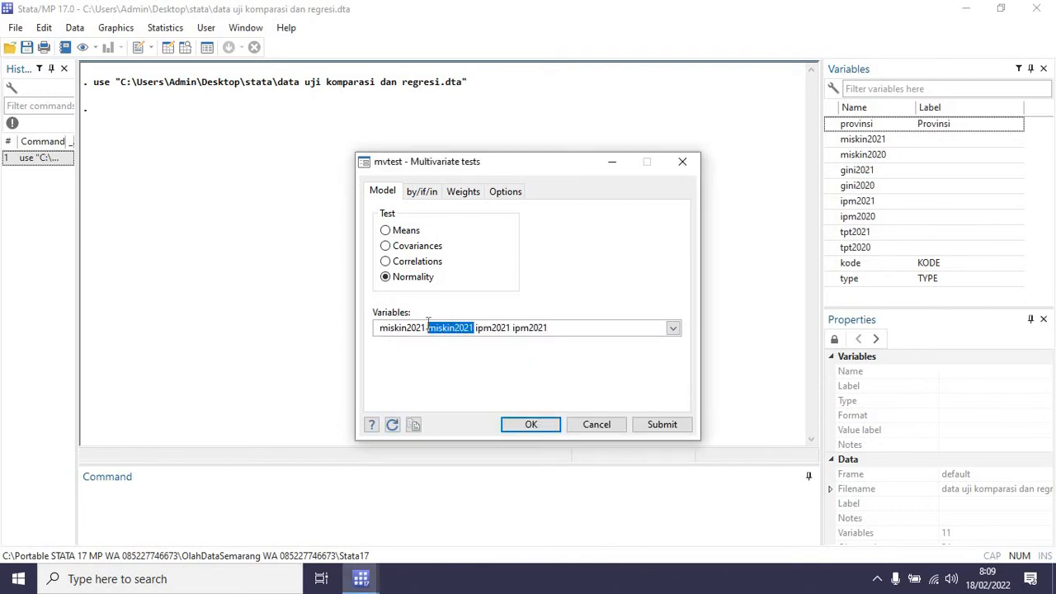
{"action": "key", "text": "BackSpace"}
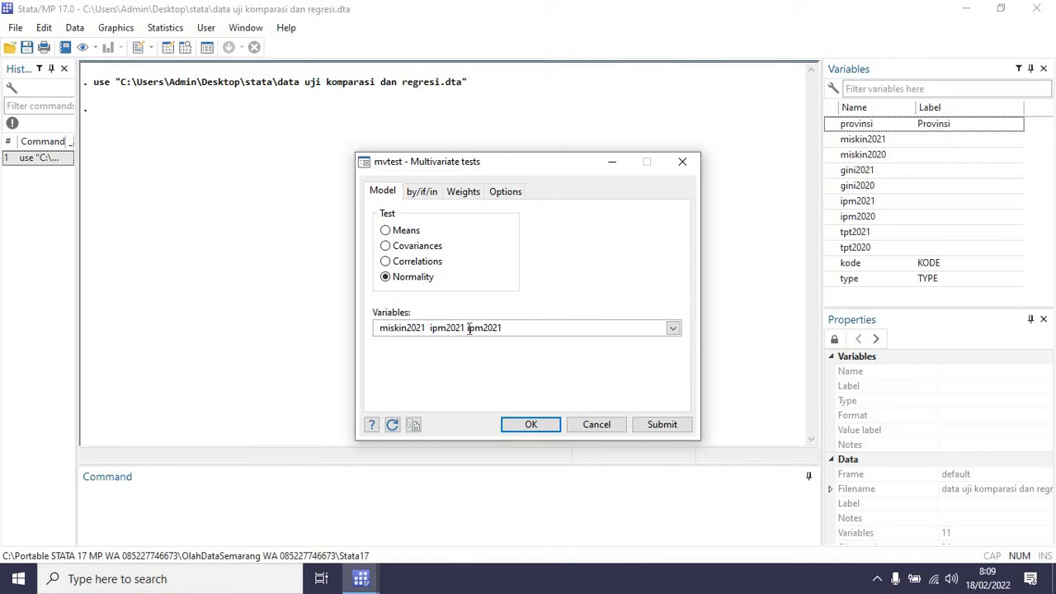
{"action": "left_click_drag", "start_coordinate": [468, 327], "coordinate": [517, 331]}
{"action": "key", "text": "BackSpace"}
{"action": "left_click", "coordinate": [538, 426]}
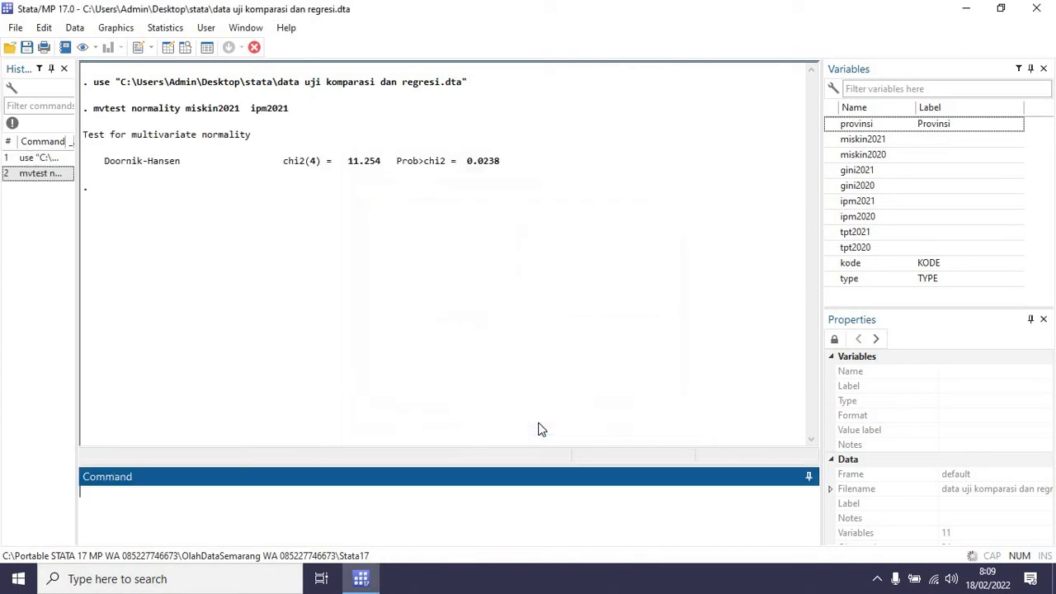
Reuse the previous mvtest normality command with gini2021 in place of miskin2021, keeping ipm2021, and run it.
{"action": "left_click", "coordinate": [40, 173]}
{"action": "left_click_drag", "start_coordinate": [174, 495], "coordinate": [213, 492]}
{"action": "type", "text": "gini2021  ipm2021"}
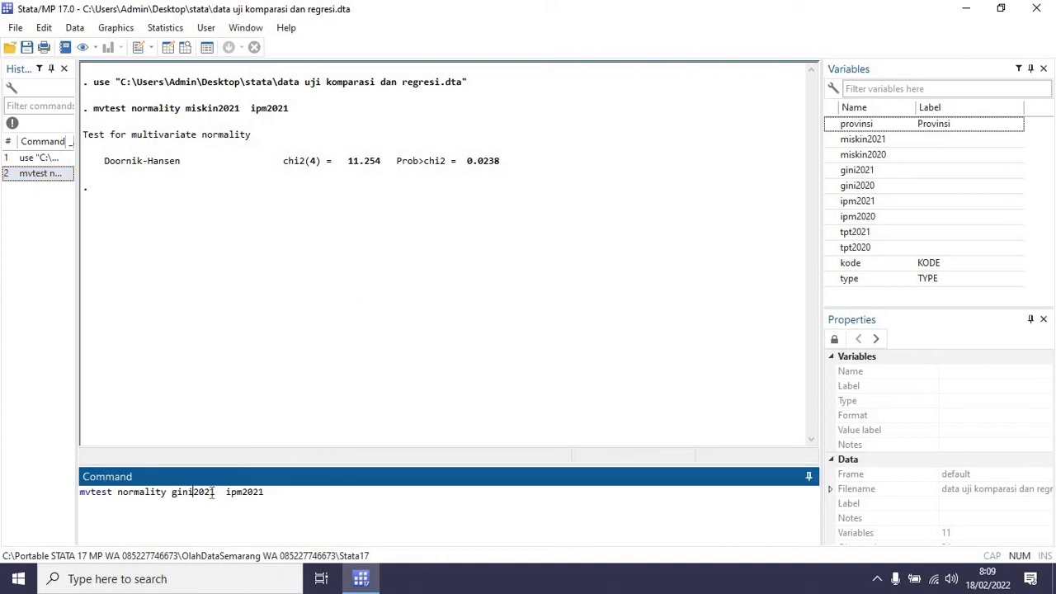
{"action": "key", "text": "Return"}
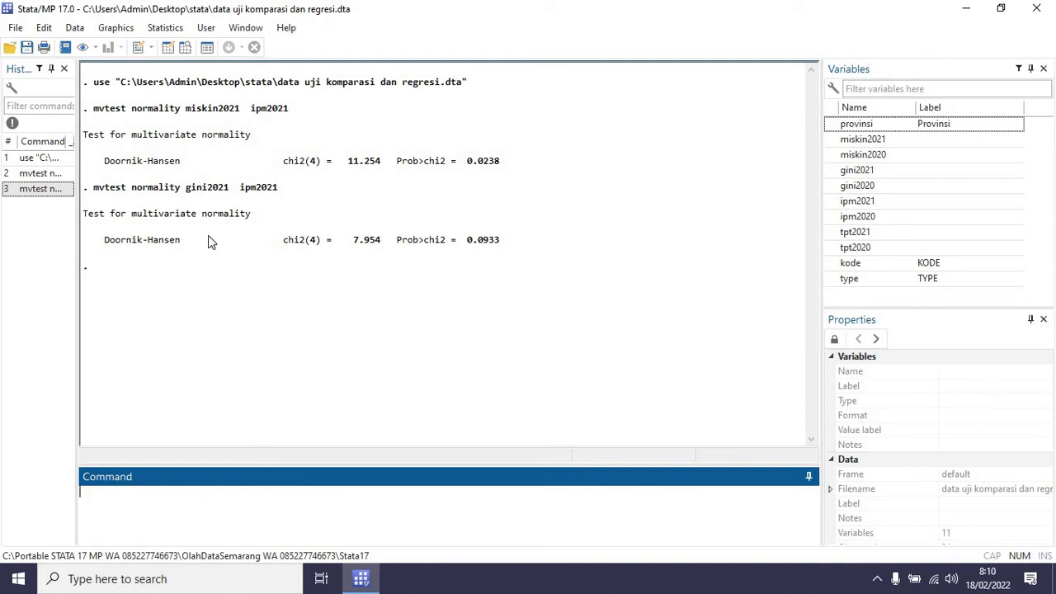
Start a multivariate regression with gini2021 and ipm2021 as the dependent variables.
{"action": "left_click", "coordinate": [173, 30]}
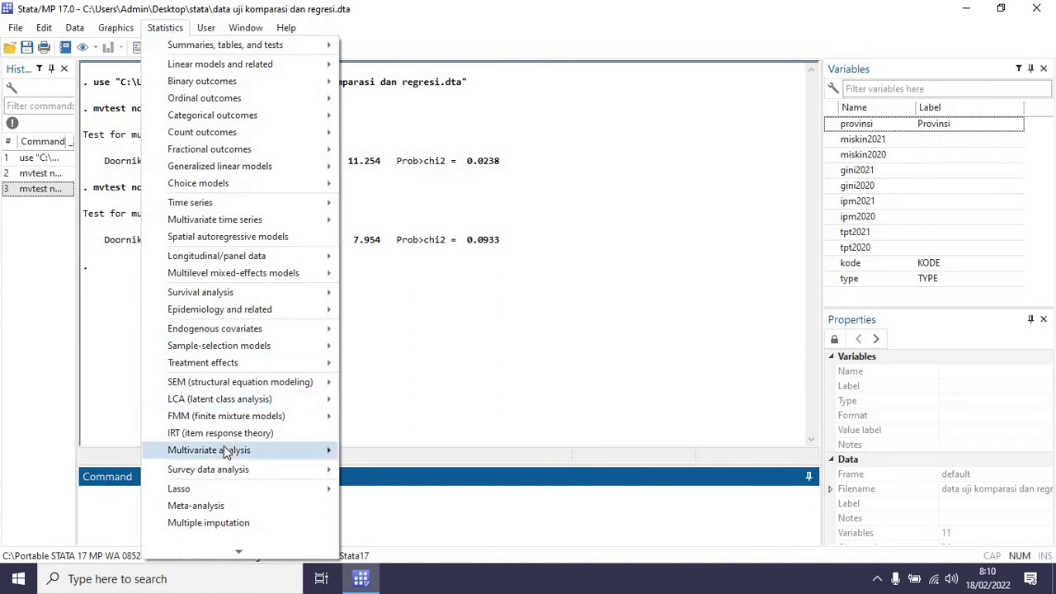
{"action": "mouse_move", "coordinate": [223, 449]}
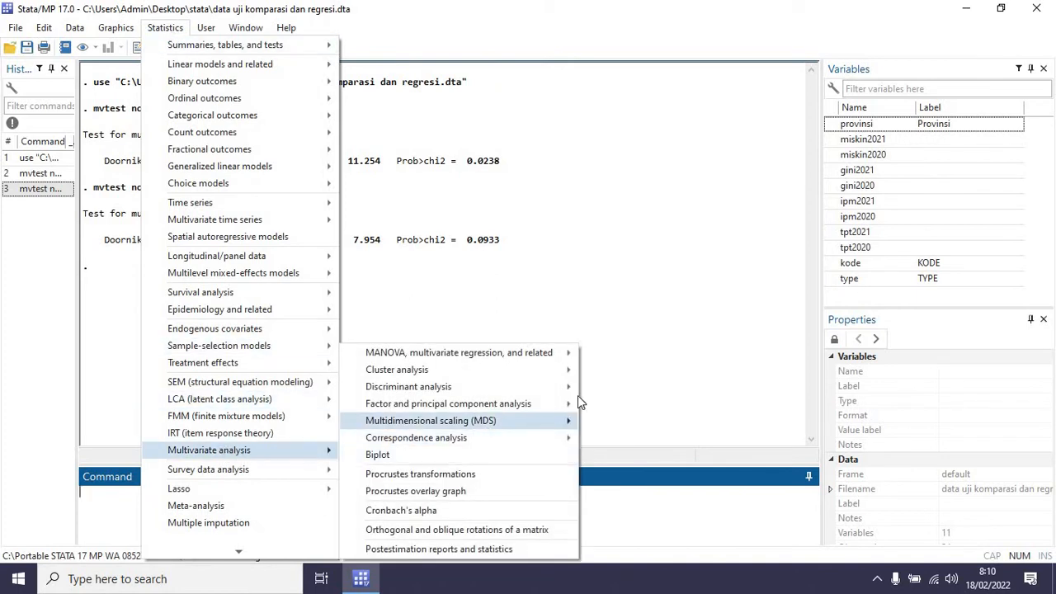
{"action": "mouse_move", "coordinate": [450, 356]}
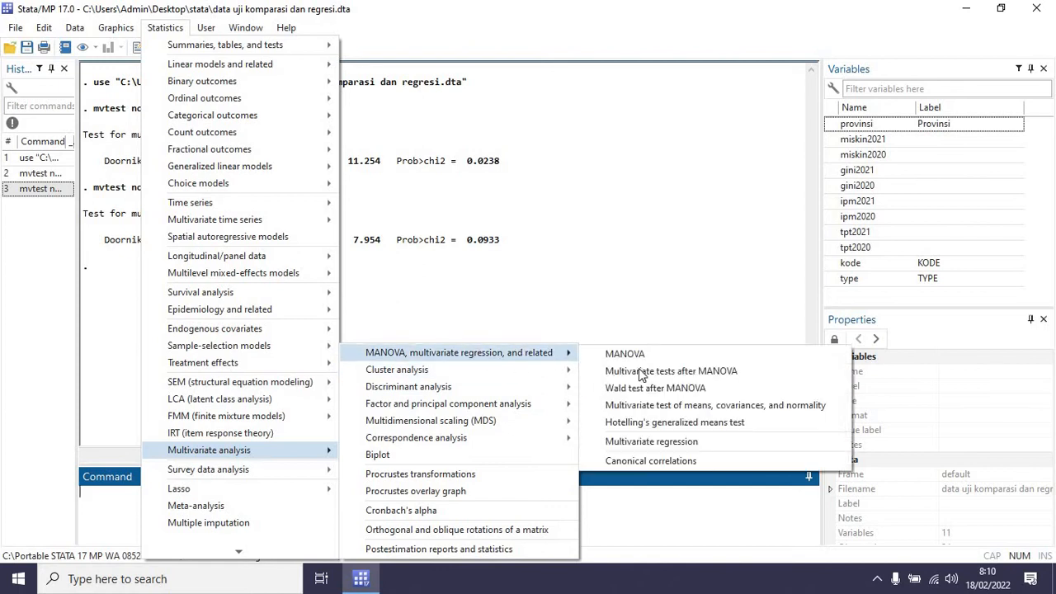
{"action": "left_click", "coordinate": [663, 448]}
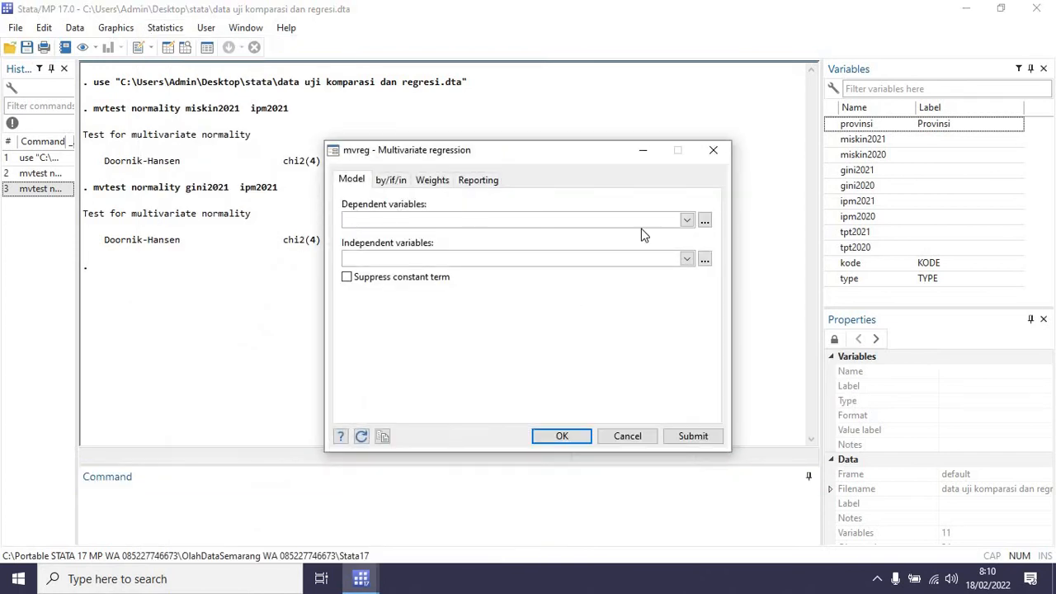
{"action": "left_click", "coordinate": [687, 219]}
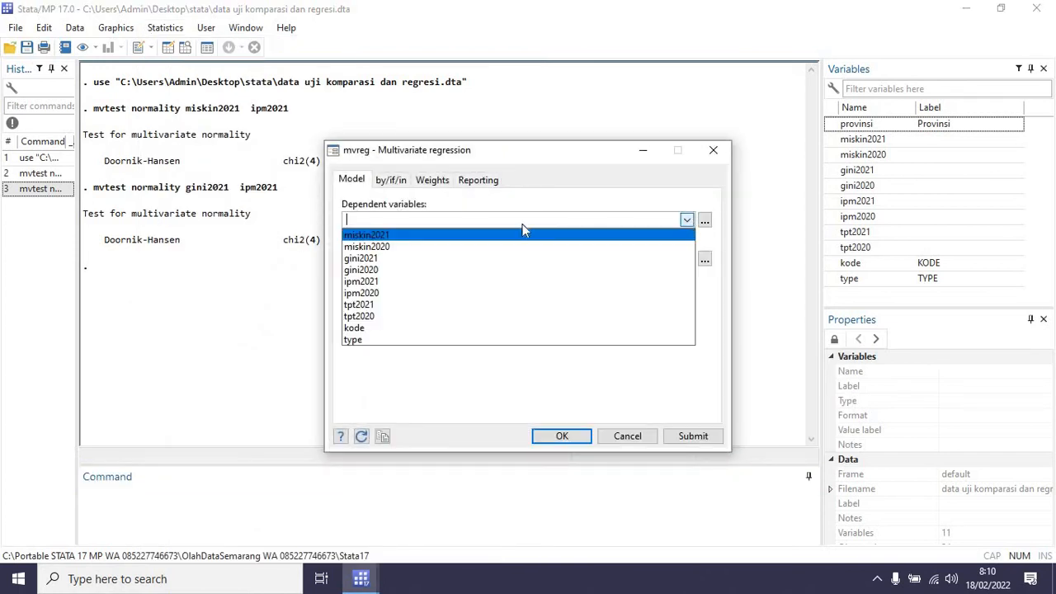
{"action": "left_click", "coordinate": [450, 265]}
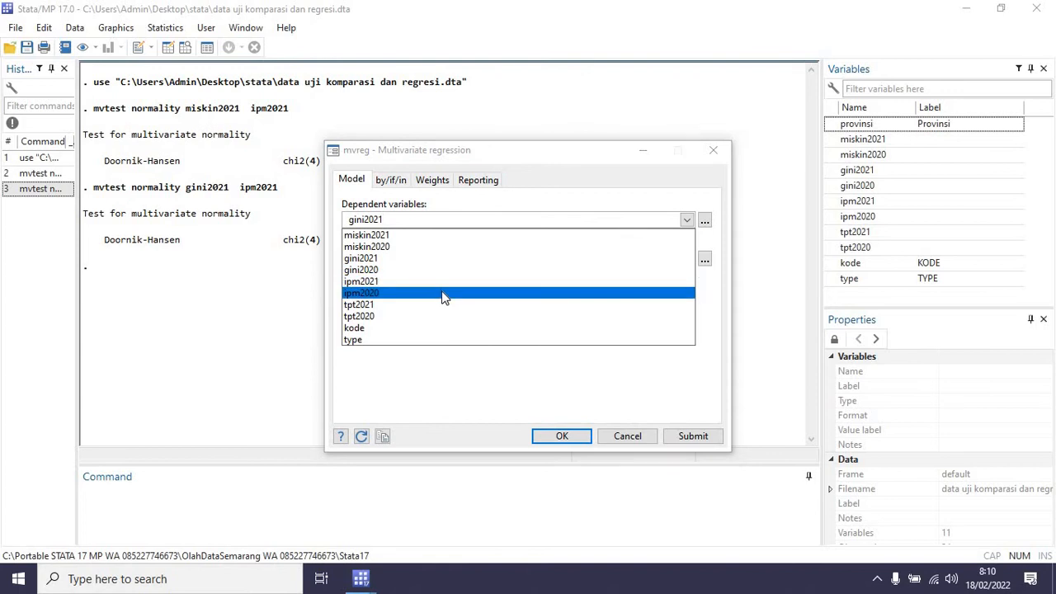
{"action": "left_click", "coordinate": [440, 281]}
{"action": "left_click", "coordinate": [538, 200]}
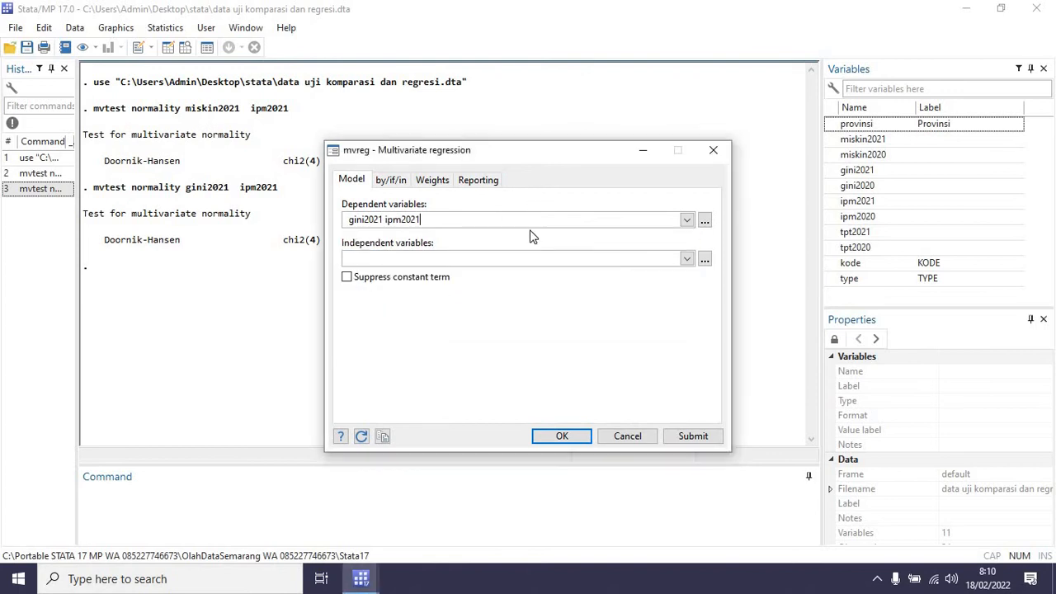
Set miskin2021 and tpt2021 as the independent variables, then run the multivariate regression and review its output.
{"action": "left_click", "coordinate": [686, 260]}
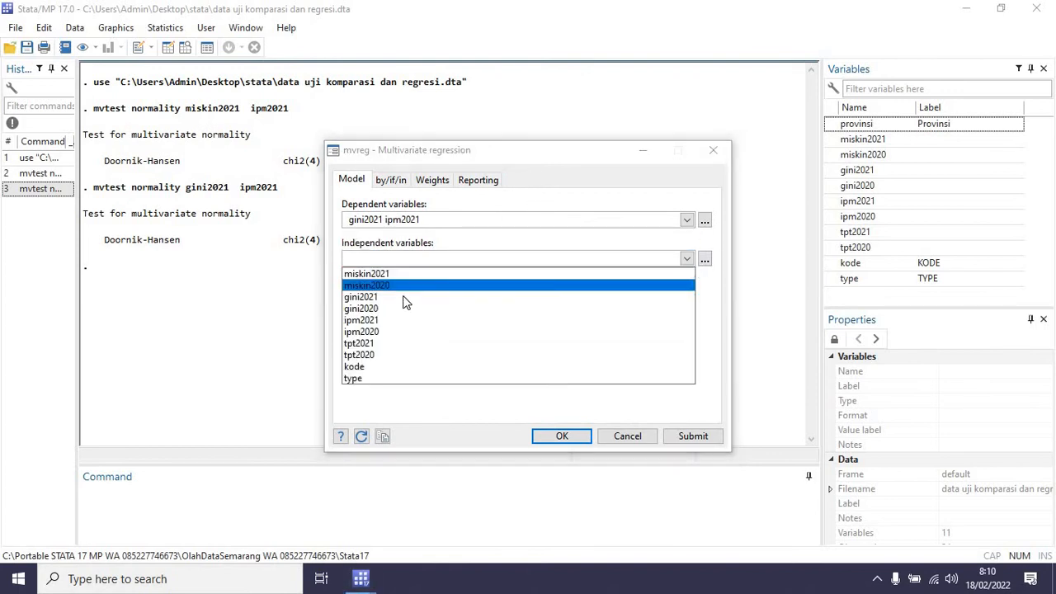
{"action": "left_click", "coordinate": [392, 272]}
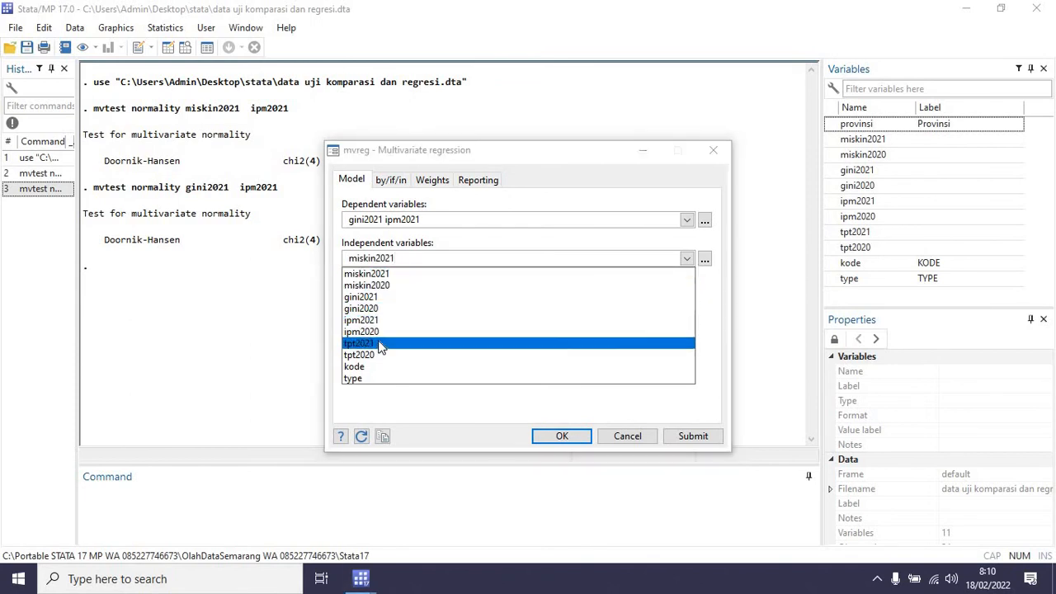
{"action": "left_click", "coordinate": [380, 342]}
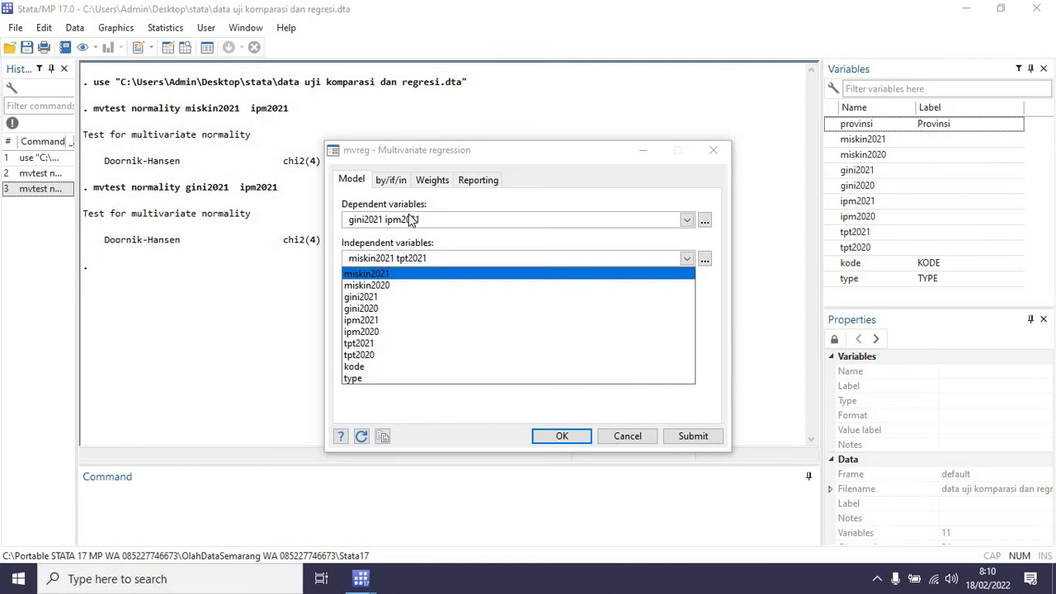
{"action": "left_click", "coordinate": [530, 184]}
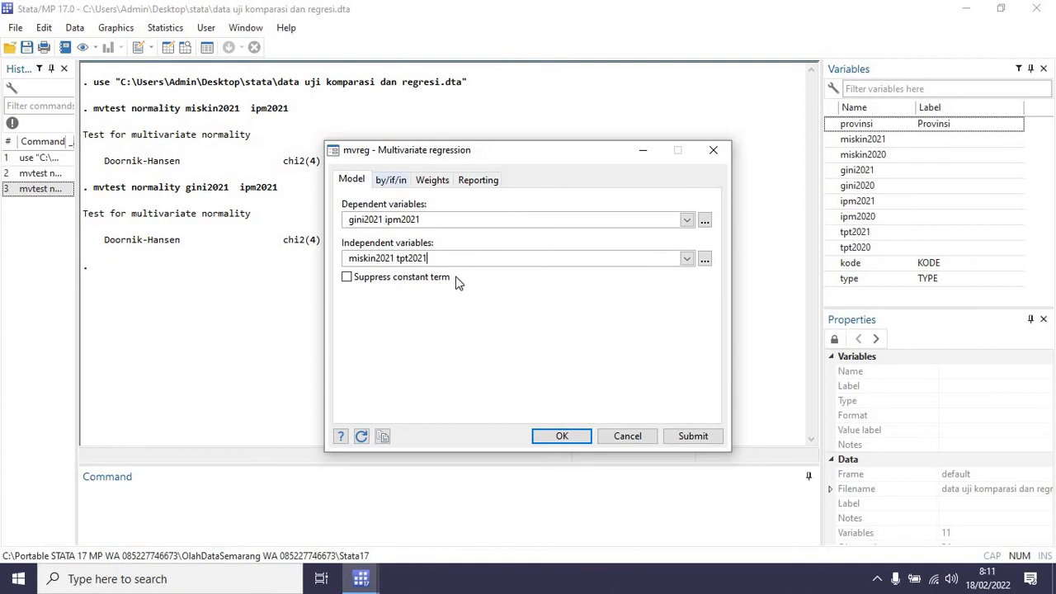
{"action": "left_click", "coordinate": [562, 436]}
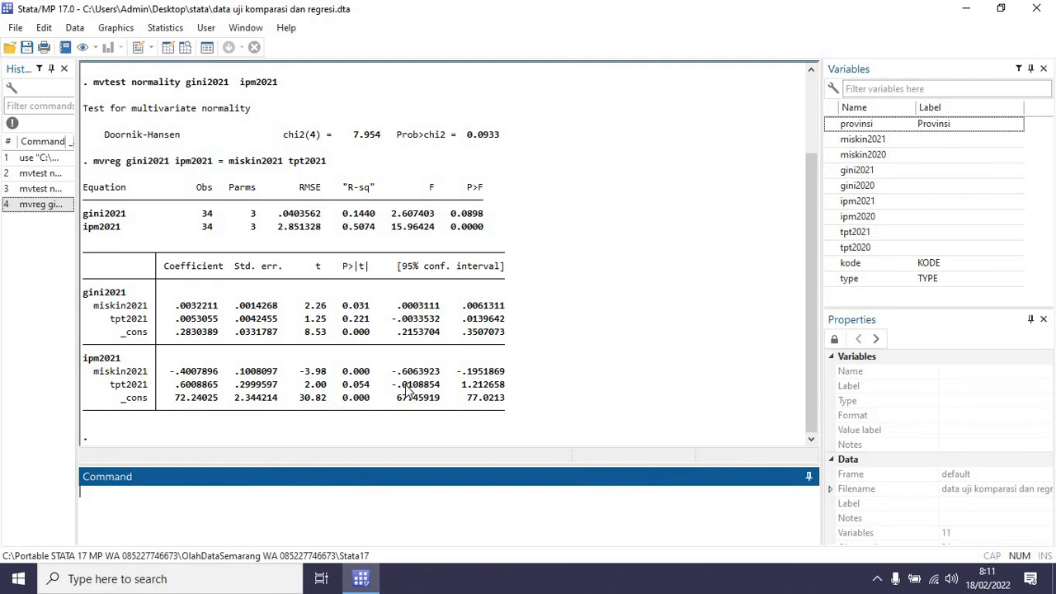
{"action": "scroll", "coordinate": [407, 389], "scroll_direction": "up", "scroll_amount": 3}
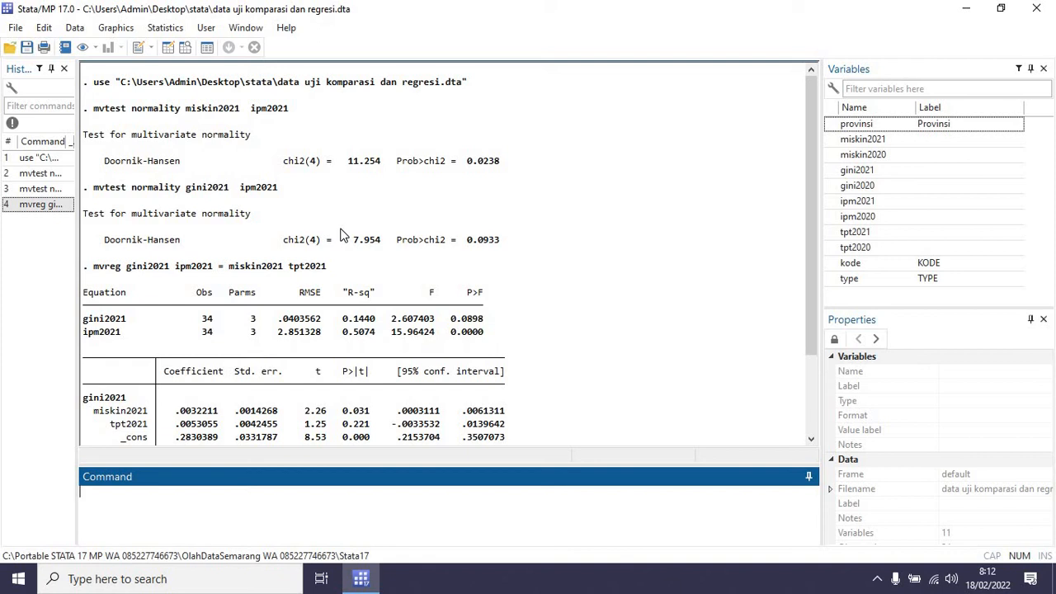
{"action": "scroll", "coordinate": [385, 224], "scroll_direction": "down", "scroll_amount": 2}
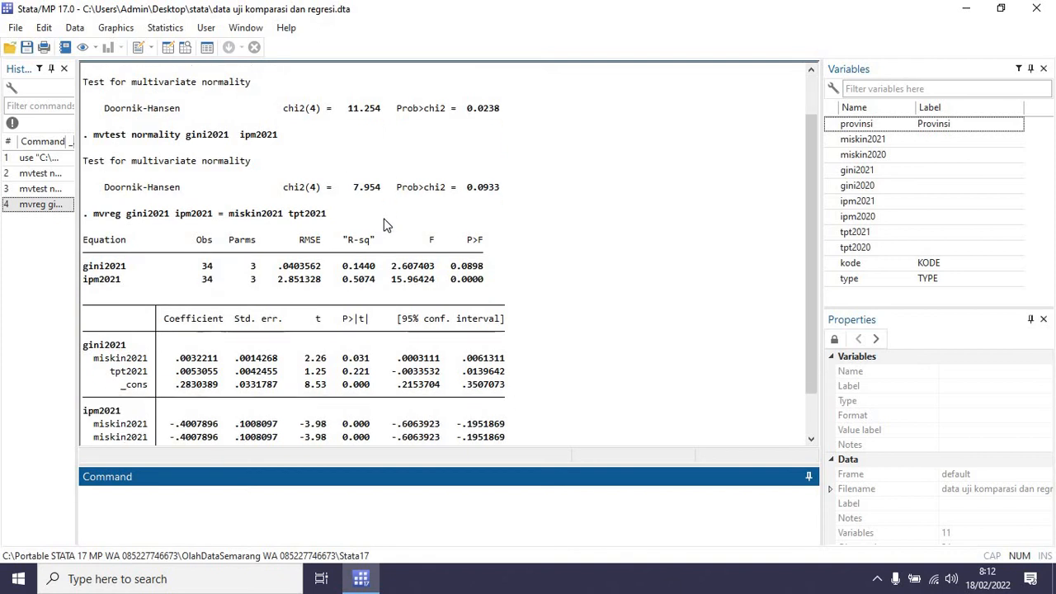